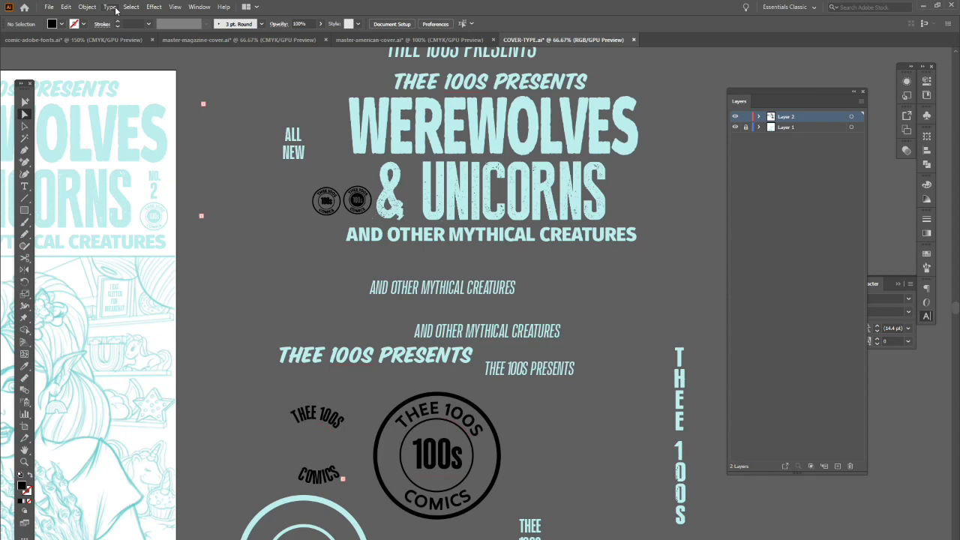
Step: Preview alternative fonts on the "THEE 100S PRESENTS" line directly above the Werewolves title, without applying one
{"action": "left_click", "coordinate": [518, 87]}
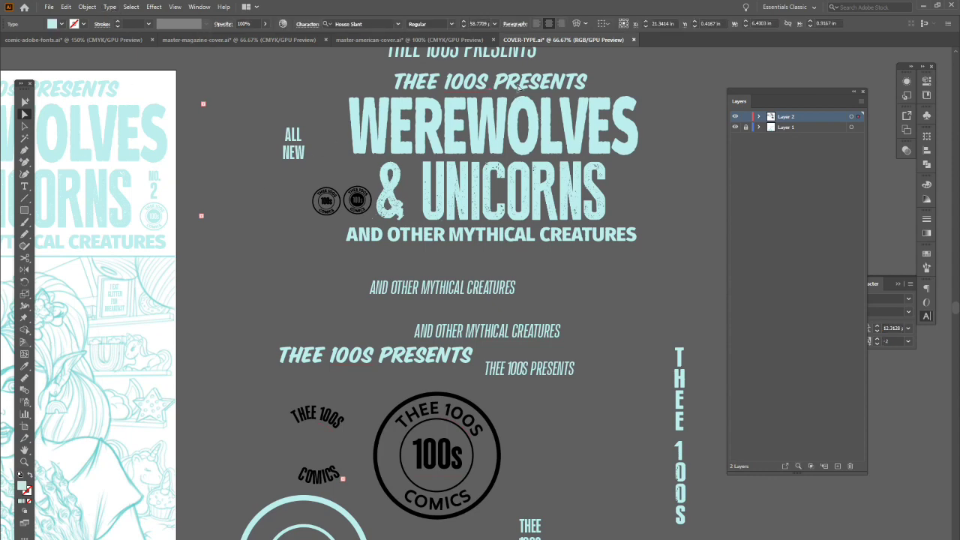
{"action": "left_click", "coordinate": [398, 24]}
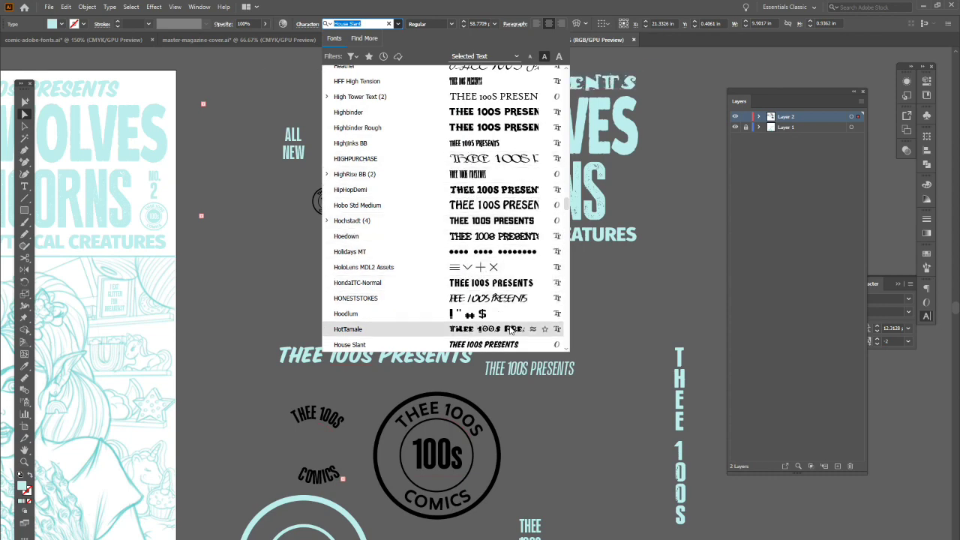
{"action": "key", "text": "Up"}
{"action": "key", "text": "Up"}
{"action": "key", "text": "Up"}
{"action": "key", "text": "Up"}
{"action": "key", "text": "Up"}
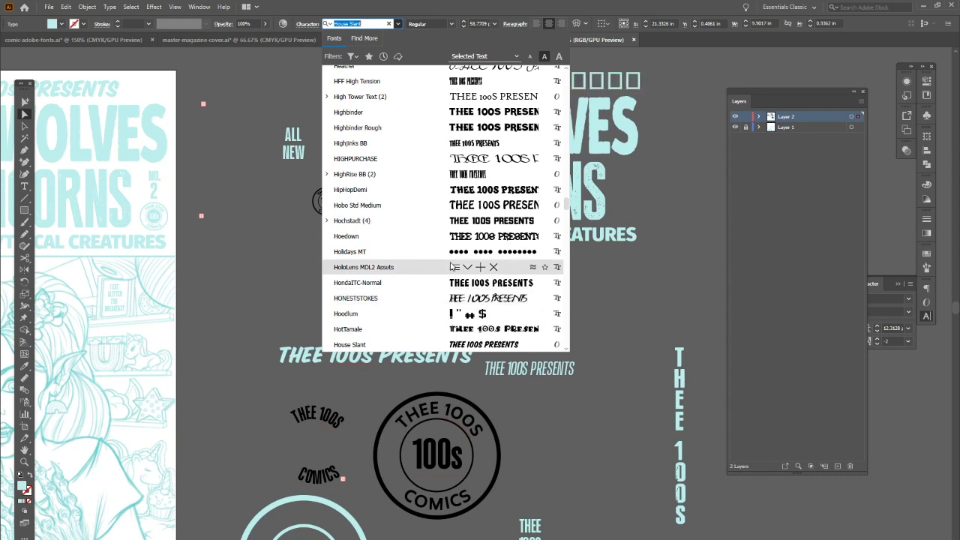
{"action": "left_click", "coordinate": [620, 300]}
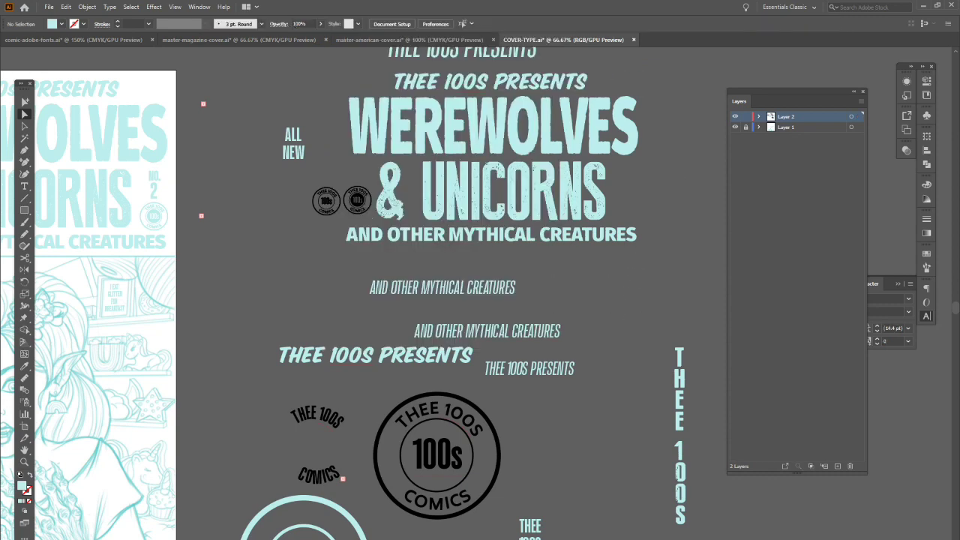
Step: Switch to the browser, browse the installed-font previews of "Comic Books" on wordmark.it, and close the browser
{"action": "key", "text": "alt+Tab"}
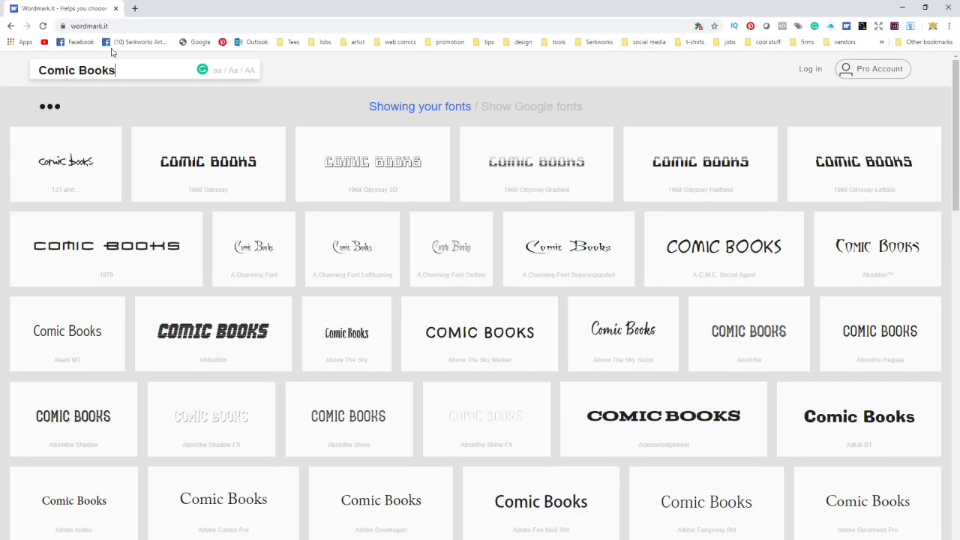
{"action": "scroll", "coordinate": [180, 171], "scroll_direction": "down", "scroll_amount": 2}
{"action": "scroll", "coordinate": [301, 324], "scroll_direction": "up", "scroll_amount": 3}
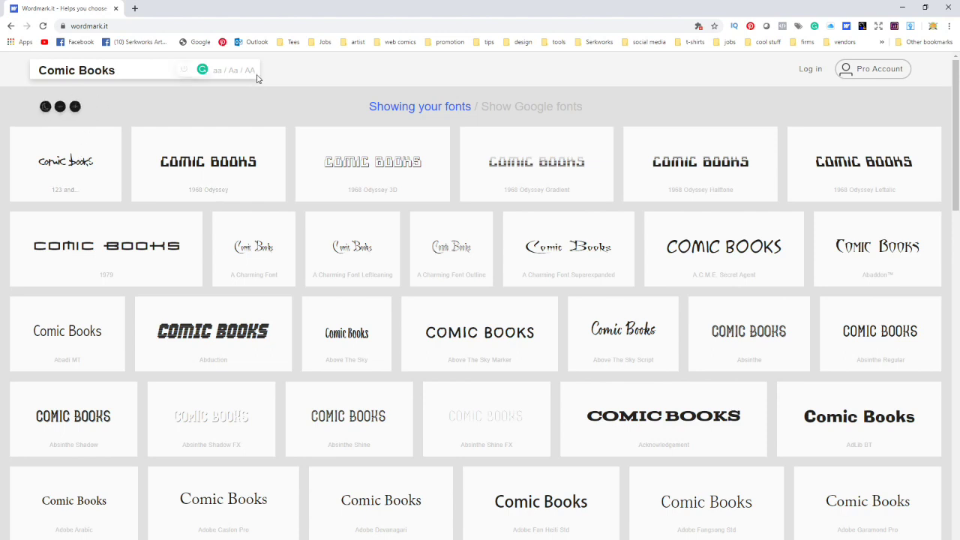
{"action": "scroll", "coordinate": [337, 206], "scroll_direction": "down", "scroll_amount": 1}
{"action": "scroll", "coordinate": [101, 188], "scroll_direction": "up", "scroll_amount": 1}
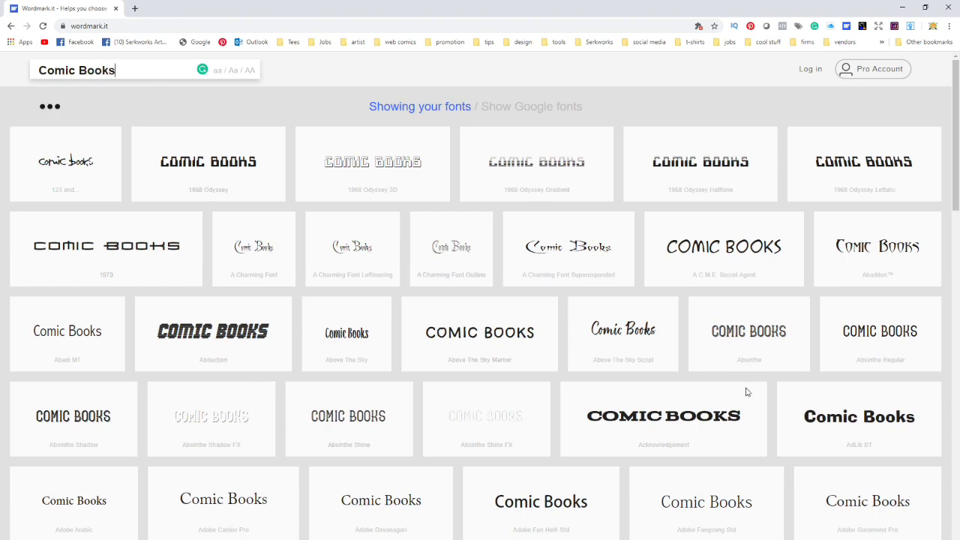
{"action": "scroll", "coordinate": [682, 285], "scroll_direction": "down", "scroll_amount": 6}
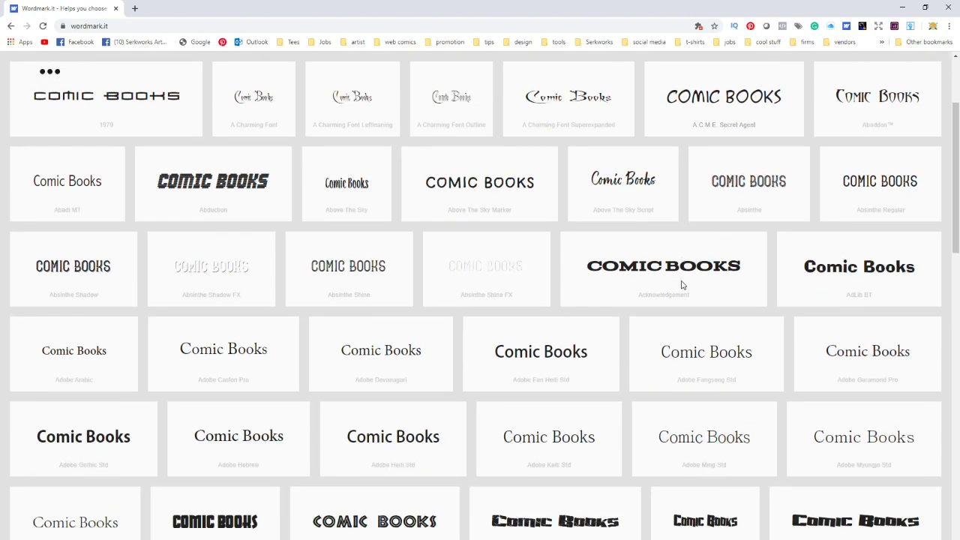
{"action": "scroll", "coordinate": [682, 285], "scroll_direction": "down", "scroll_amount": 10}
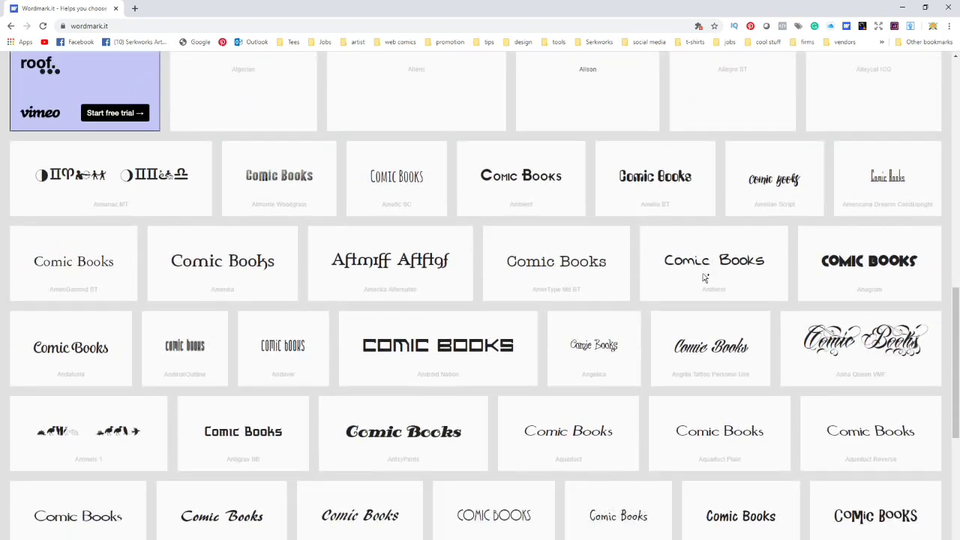
{"action": "scroll", "coordinate": [692, 283], "scroll_direction": "down", "scroll_amount": 10}
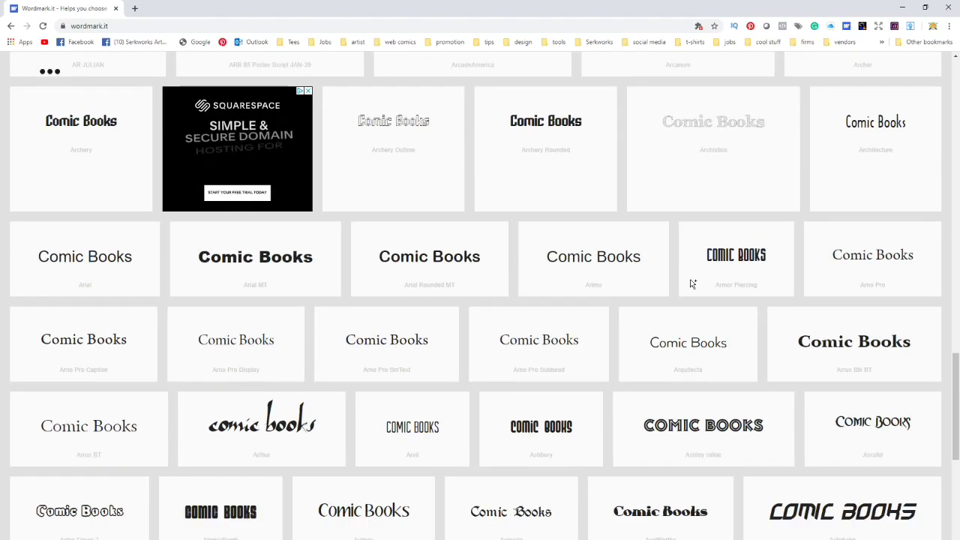
{"action": "scroll", "coordinate": [690, 283], "scroll_direction": "down", "scroll_amount": 2}
{"action": "scroll", "coordinate": [690, 283], "scroll_direction": "up", "scroll_amount": 10}
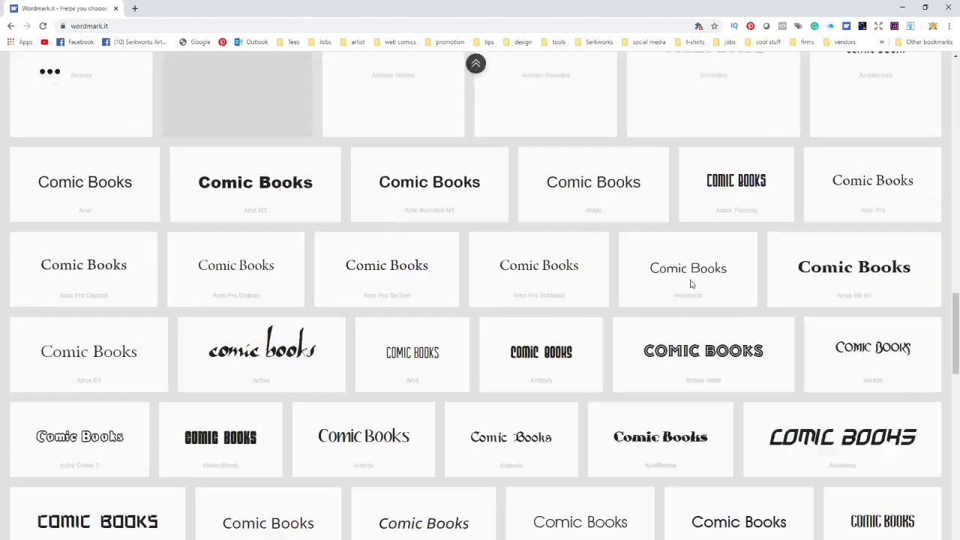
{"action": "left_click", "coordinate": [948, 7]}
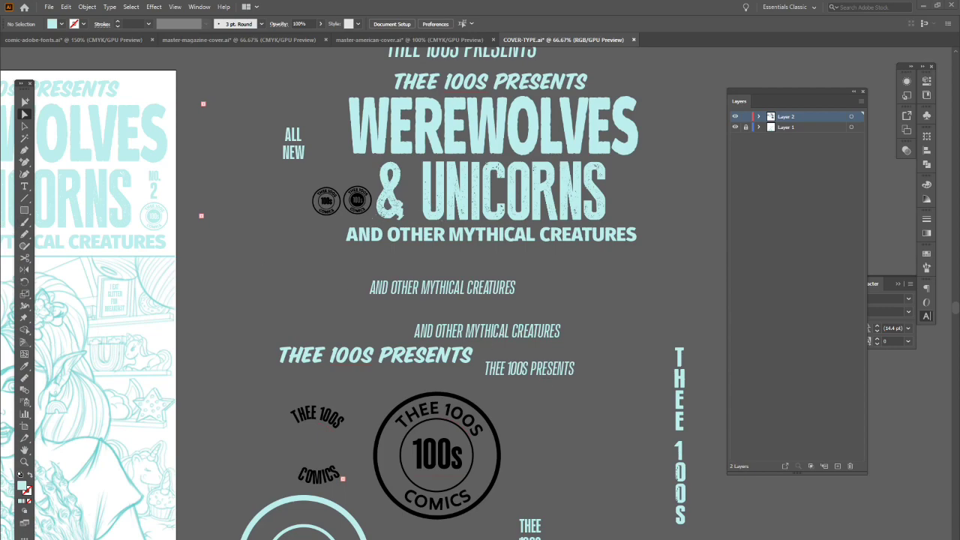
Step: Examine the penciled cover layout alongside the loose title lettering in COVER-TYPE.ai
{"action": "scroll", "coordinate": [450, 300], "scroll_direction": "left", "scroll_amount": 5}
{"action": "scroll", "coordinate": [450, 300], "scroll_direction": "right", "scroll_amount": 6}
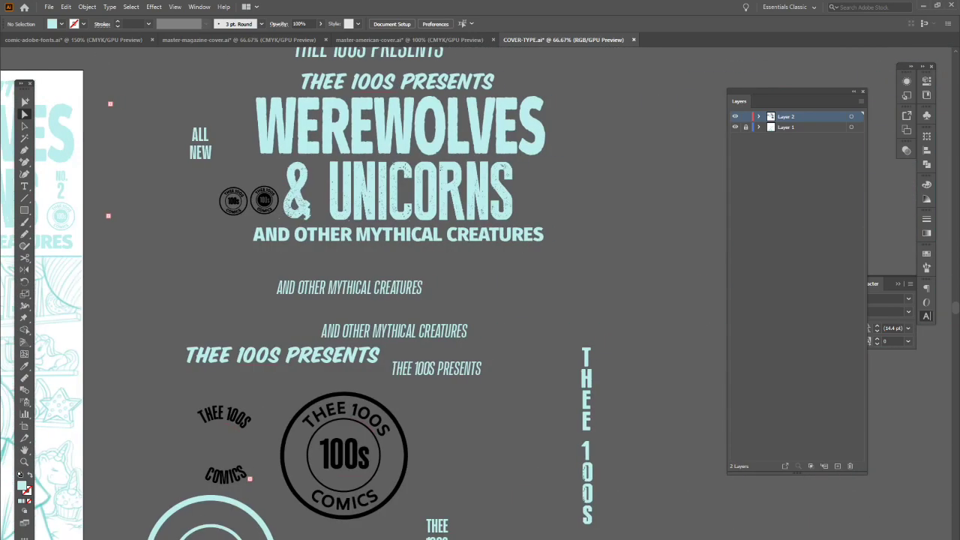
{"action": "scroll", "coordinate": [469, 419], "scroll_direction": "left", "scroll_amount": 8}
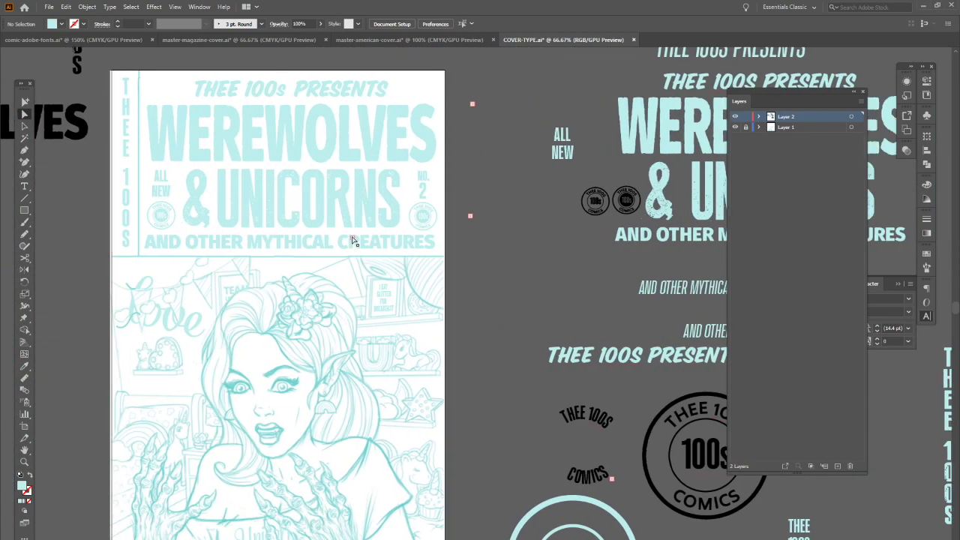
{"action": "scroll", "coordinate": [480, 292], "scroll_direction": "right", "scroll_amount": 8}
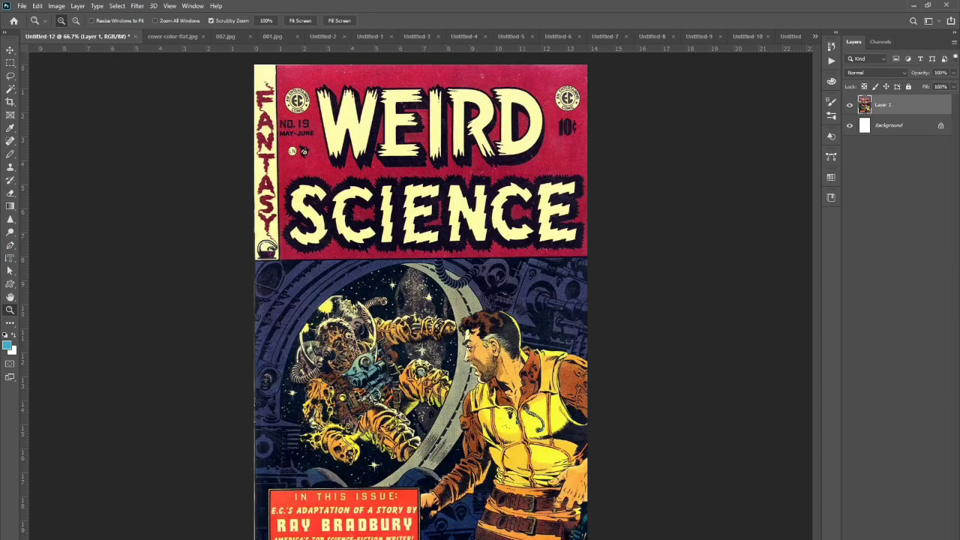
Step: Close the Weird Science reference cover without saving and bring up the inked page 001.jpg
{"action": "left_click", "coordinate": [137, 38]}
{"action": "left_click", "coordinate": [476, 216]}
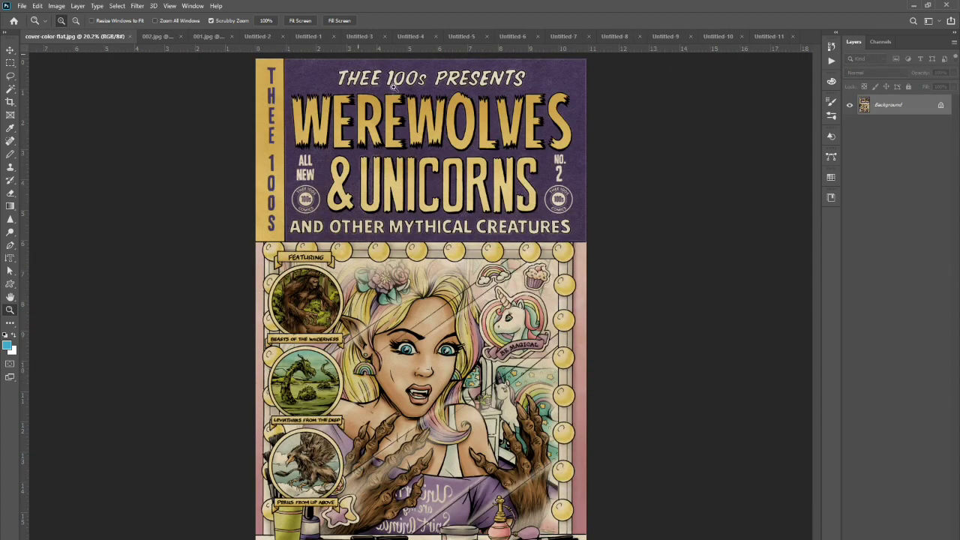
{"action": "left_click", "coordinate": [201, 38]}
{"action": "scroll", "coordinate": [514, 192], "scroll_direction": "down", "scroll_amount": 1}
{"action": "scroll", "coordinate": [515, 203], "scroll_direction": "up", "scroll_amount": 1}
{"action": "scroll", "coordinate": [515, 205], "scroll_direction": "up", "scroll_amount": 1}
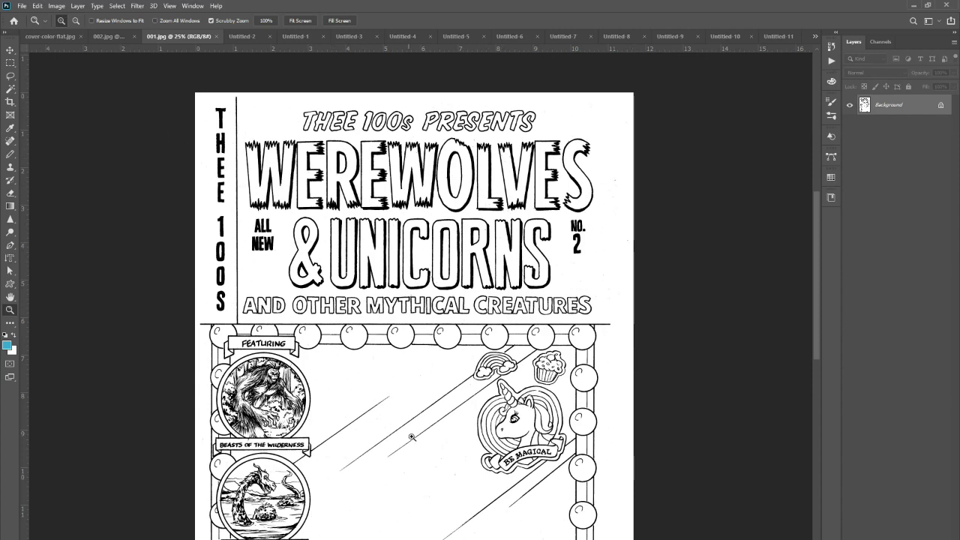
Step: Compare the COVER-TYPE.ai lettering in Illustrator with the inked 001.jpg and 002.jpg and the colored cover-color-flat.jpg in Photoshop
{"action": "mouse_move", "coordinate": [454, 539]}
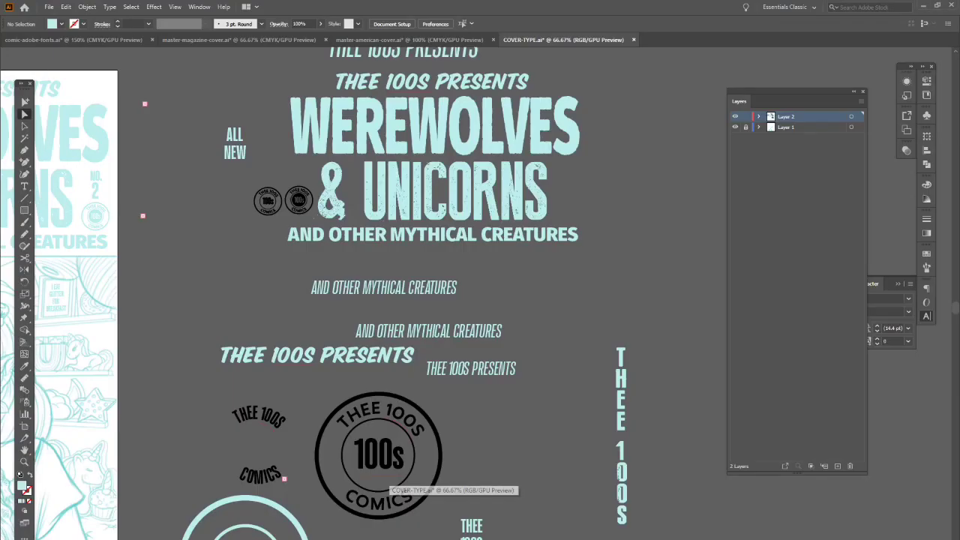
{"action": "left_click", "coordinate": [454, 521]}
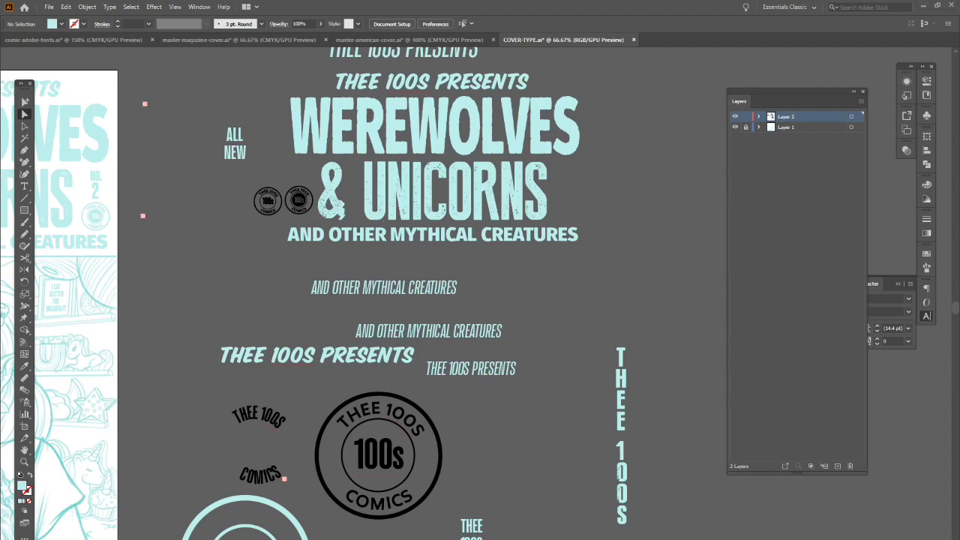
{"action": "key", "text": "alt+Tab"}
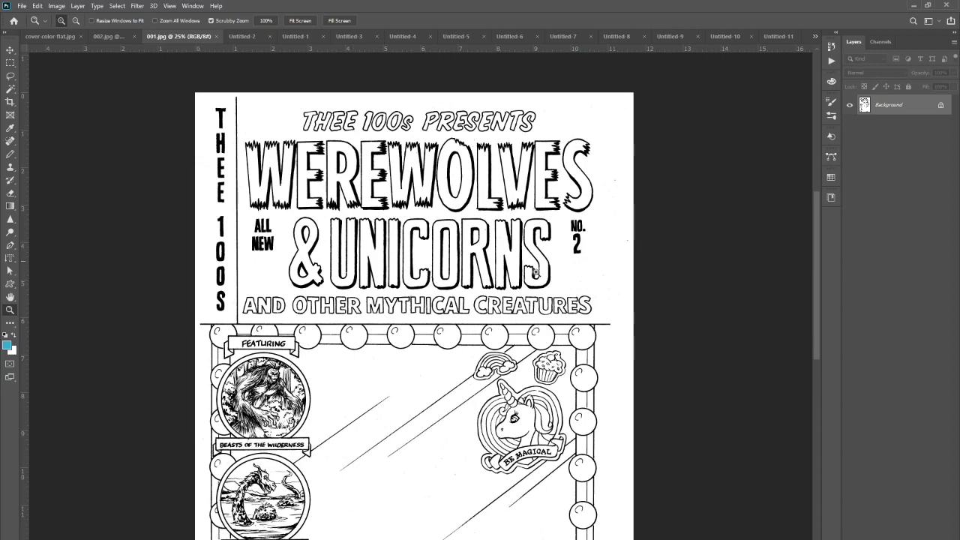
{"action": "scroll", "coordinate": [596, 293], "scroll_direction": "down", "scroll_amount": 1}
{"action": "scroll", "coordinate": [415, 265], "scroll_direction": "down", "scroll_amount": 5}
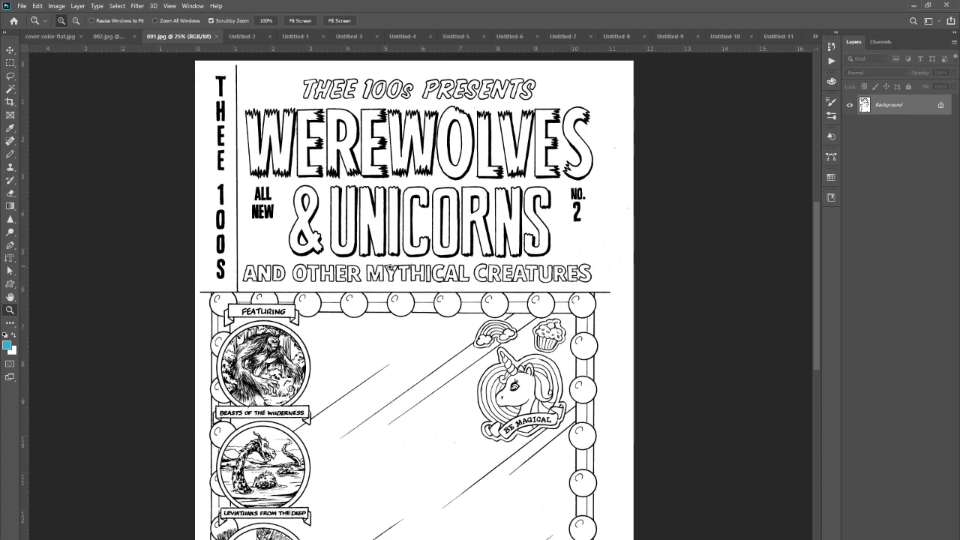
{"action": "scroll", "coordinate": [344, 286], "scroll_direction": "down", "scroll_amount": 5}
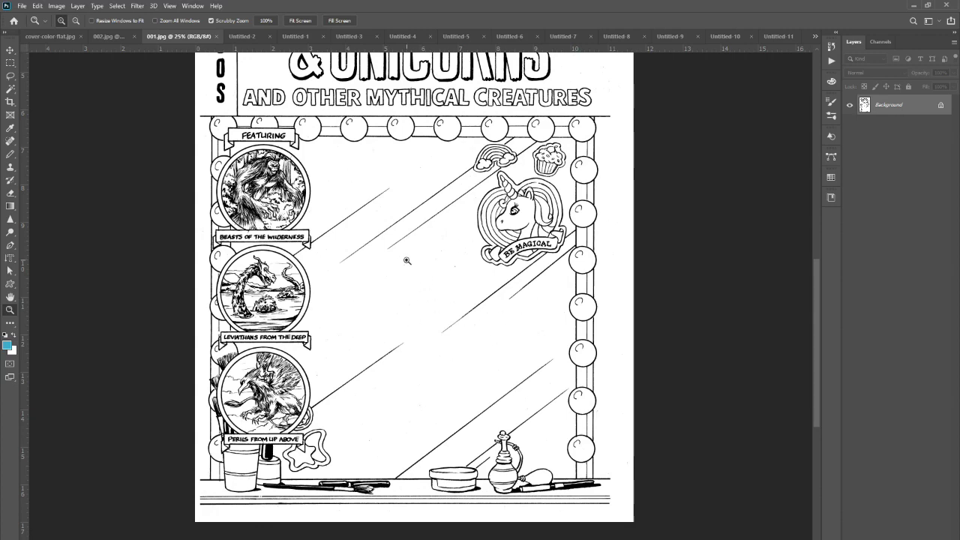
{"action": "scroll", "coordinate": [453, 300], "scroll_direction": "up", "scroll_amount": 2}
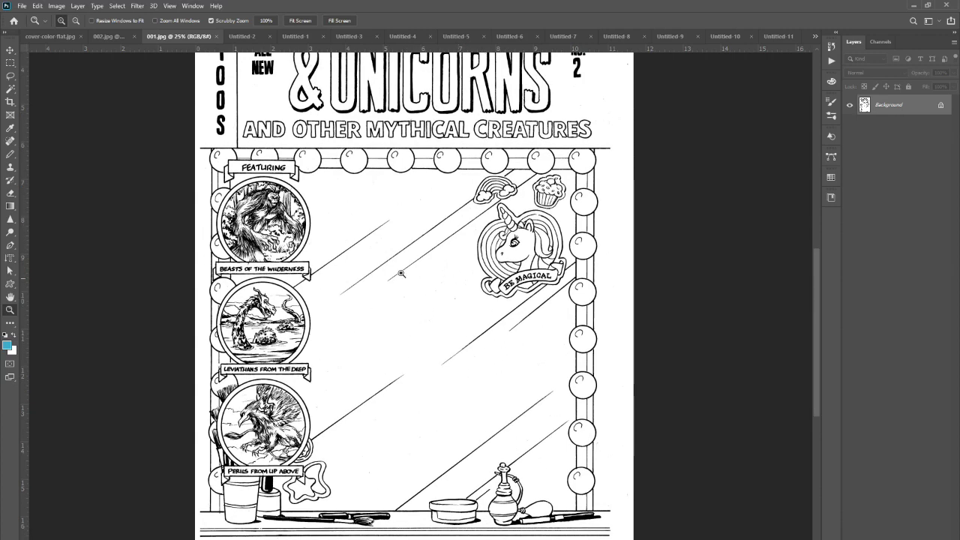
{"action": "scroll", "coordinate": [428, 291], "scroll_direction": "up", "scroll_amount": 1}
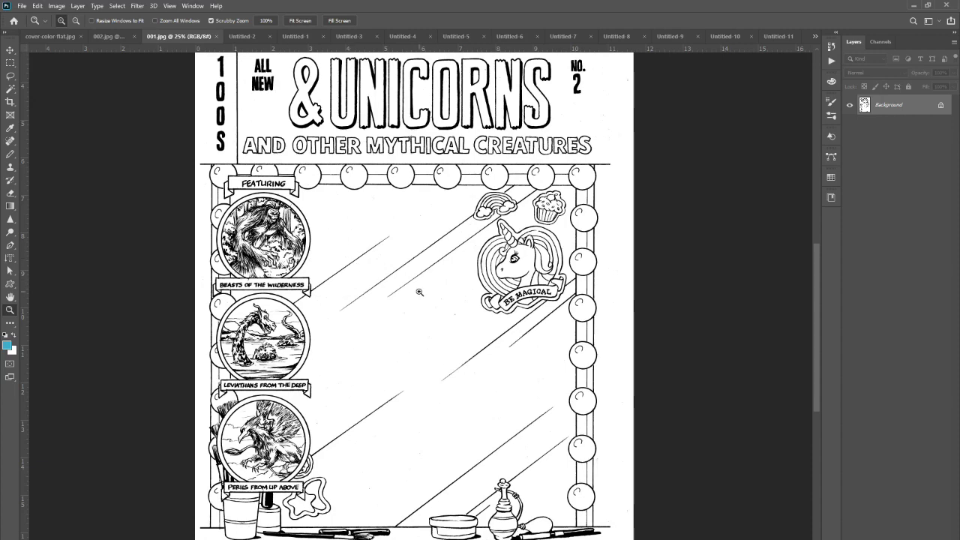
{"action": "scroll", "coordinate": [419, 292], "scroll_direction": "up", "scroll_amount": 2}
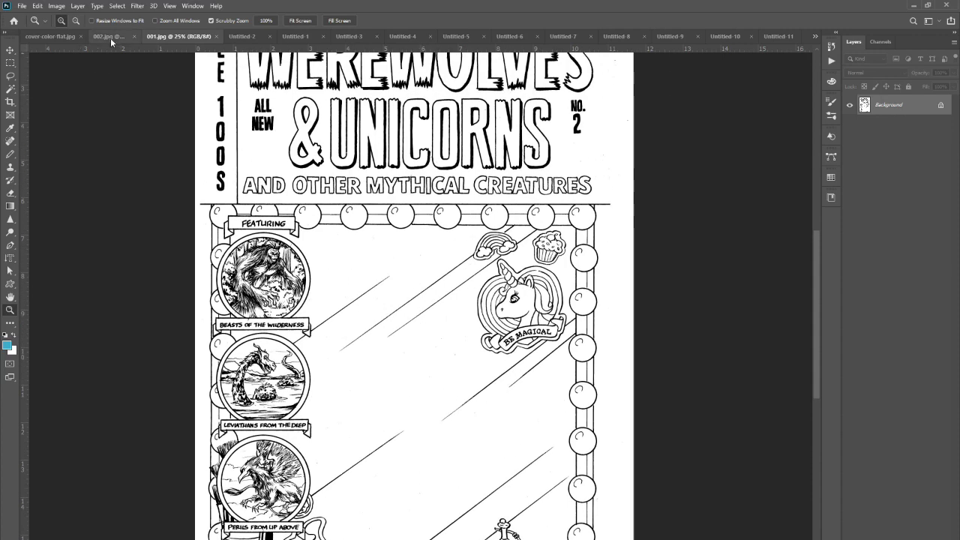
{"action": "left_click", "coordinate": [109, 36]}
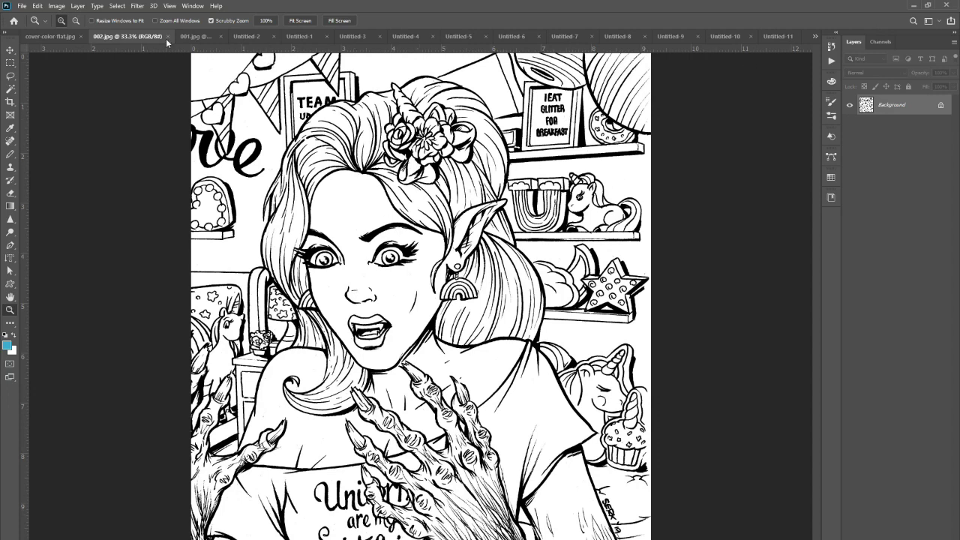
{"action": "left_click", "coordinate": [45, 36]}
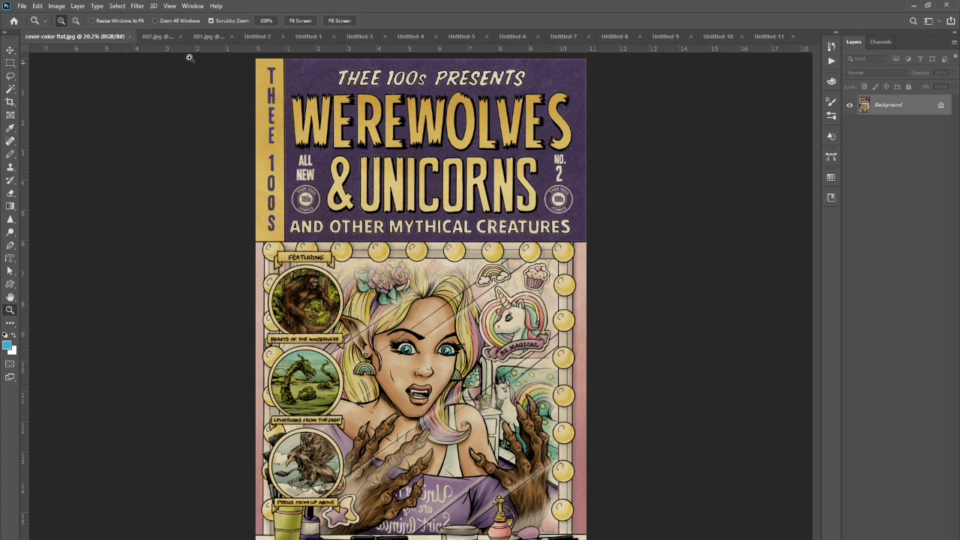
Step: Close cover-color-flat.jpg, 002.jpg and 001.jpg
{"action": "left_click", "coordinate": [130, 36]}
{"action": "left_click", "coordinate": [99, 36]}
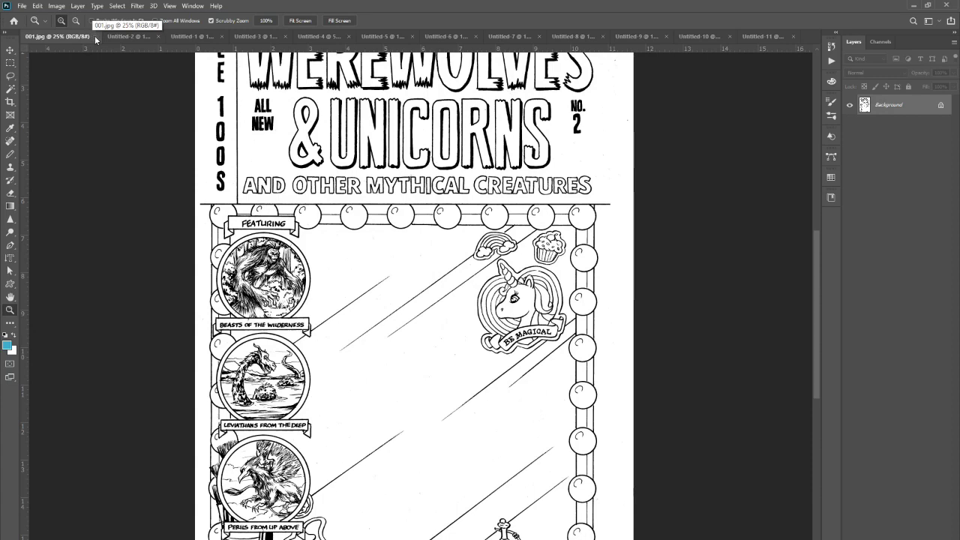
{"action": "left_click", "coordinate": [95, 36]}
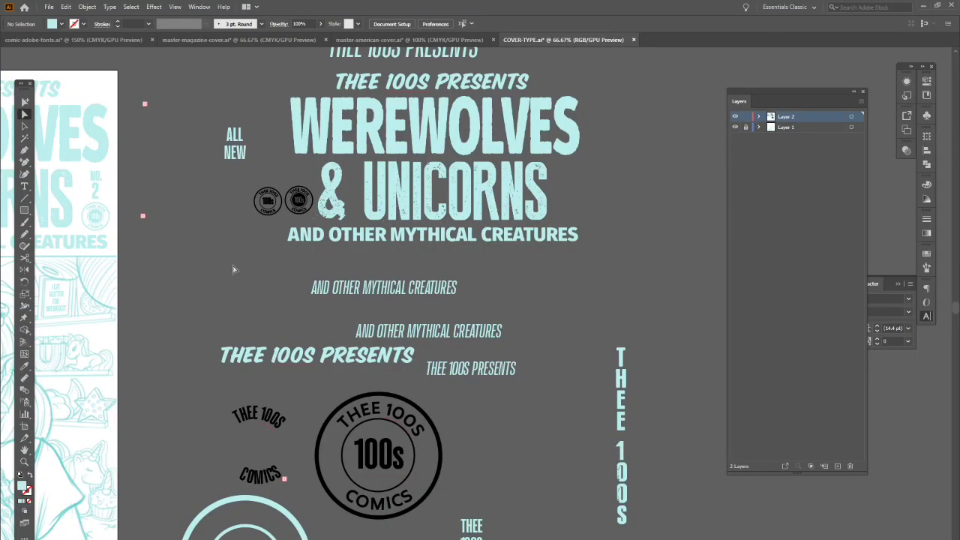
Step: Switch to master-american-cover.ai in Illustrator and show the mast 1 type layer
{"action": "left_click", "coordinate": [411, 41]}
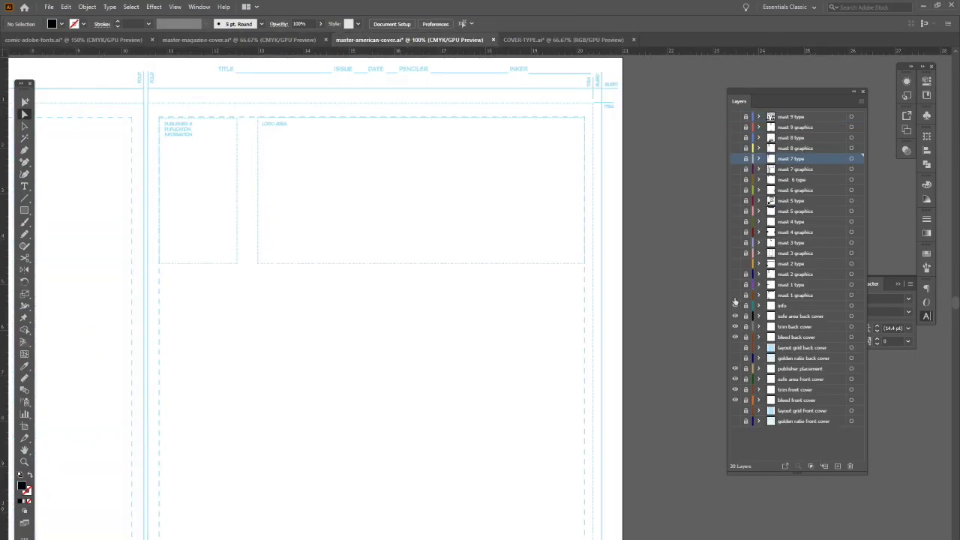
{"action": "left_click", "coordinate": [735, 286]}
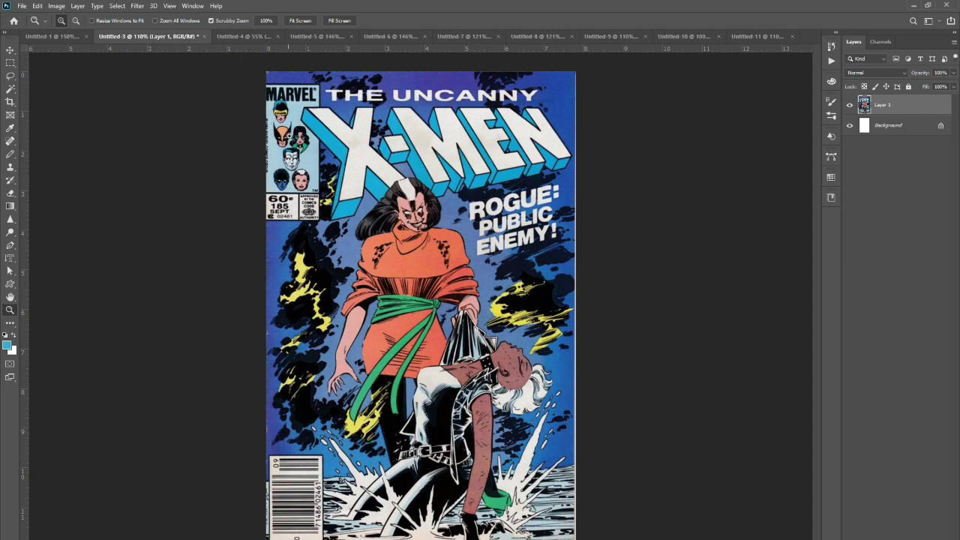
Step: Check the X-Men reference cover in Photoshop and display the mast 3 graphics and type layers in master-american-cover.ai instead of mast 2
{"action": "key", "text": "ctrl+minus"}
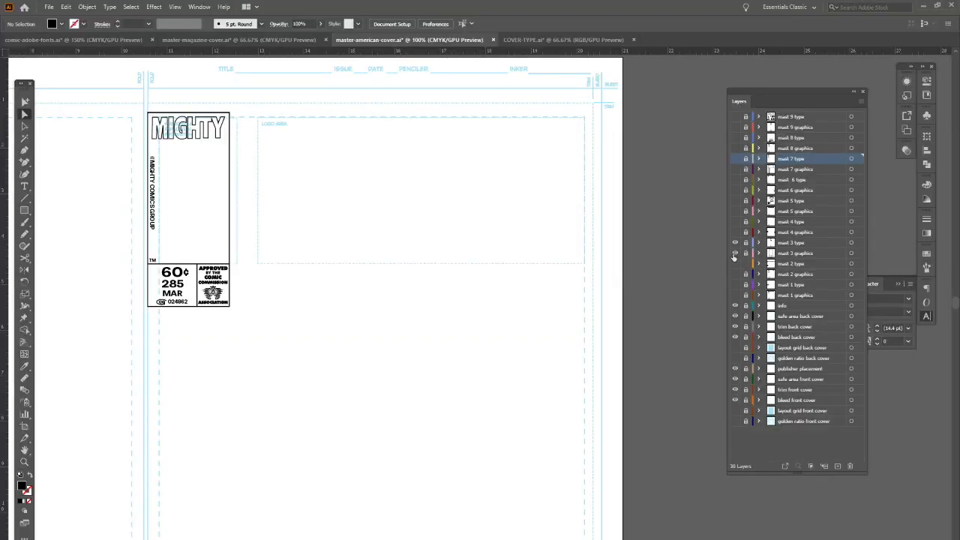
{"action": "left_click", "coordinate": [735, 274]}
{"action": "left_click", "coordinate": [735, 263]}
{"action": "left_click", "coordinate": [735, 253]}
{"action": "left_click", "coordinate": [735, 242]}
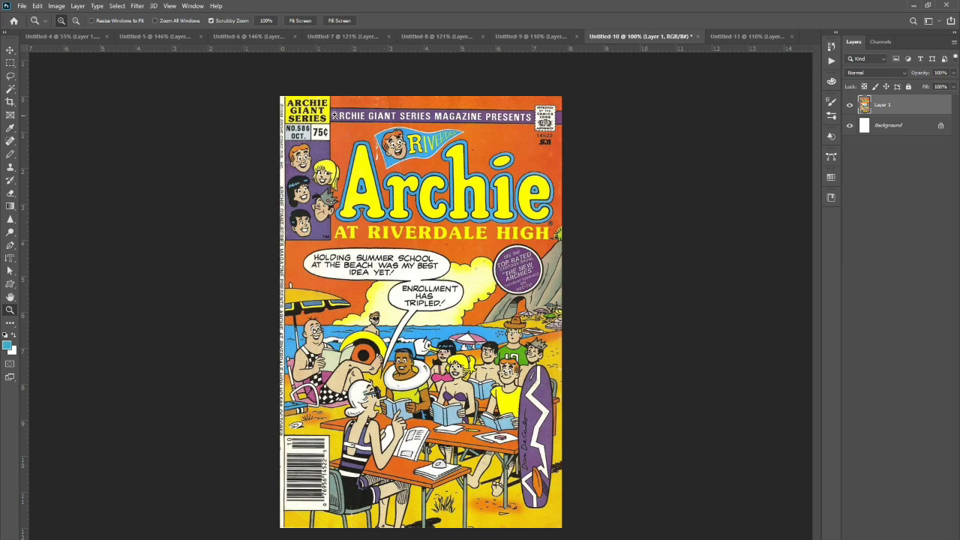
Step: Compare the mastheads of the Betty and Veronica and Archie at Riverdale High reference covers in Photoshop
{"action": "left_click", "coordinate": [737, 37]}
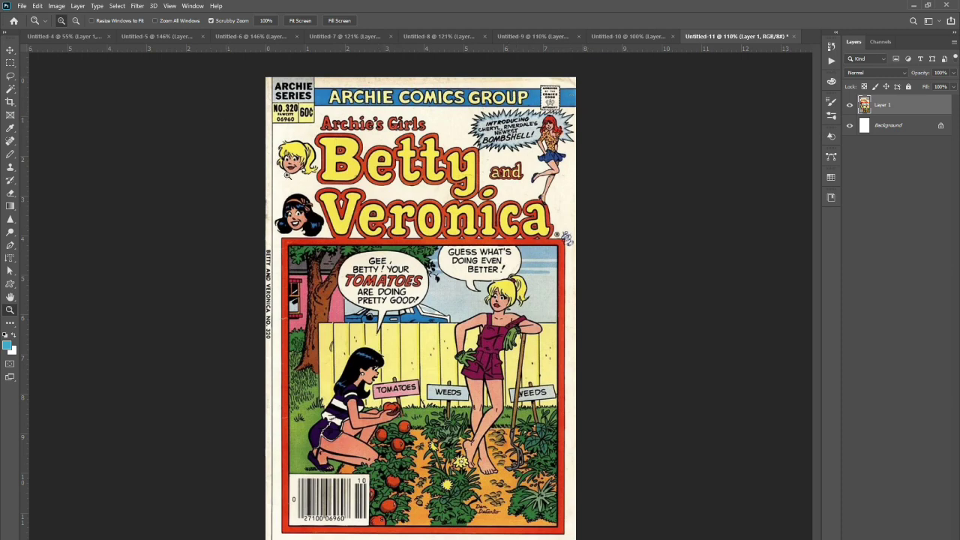
{"action": "left_click", "coordinate": [644, 36]}
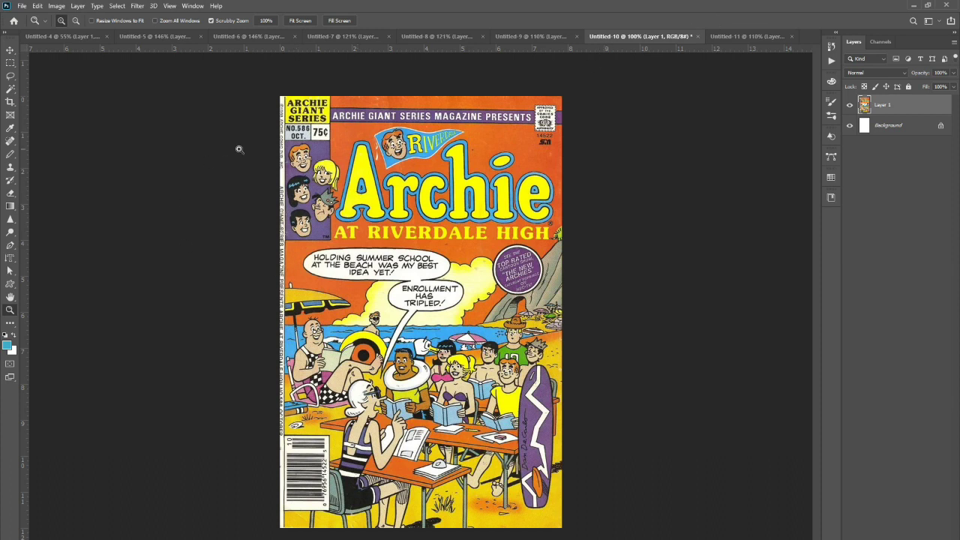
Step: Compare the Brave and the Bold reference cover's masthead in Photoshop with the mast 4 layers in master-american-cover.ai
{"action": "left_click", "coordinate": [698, 37]}
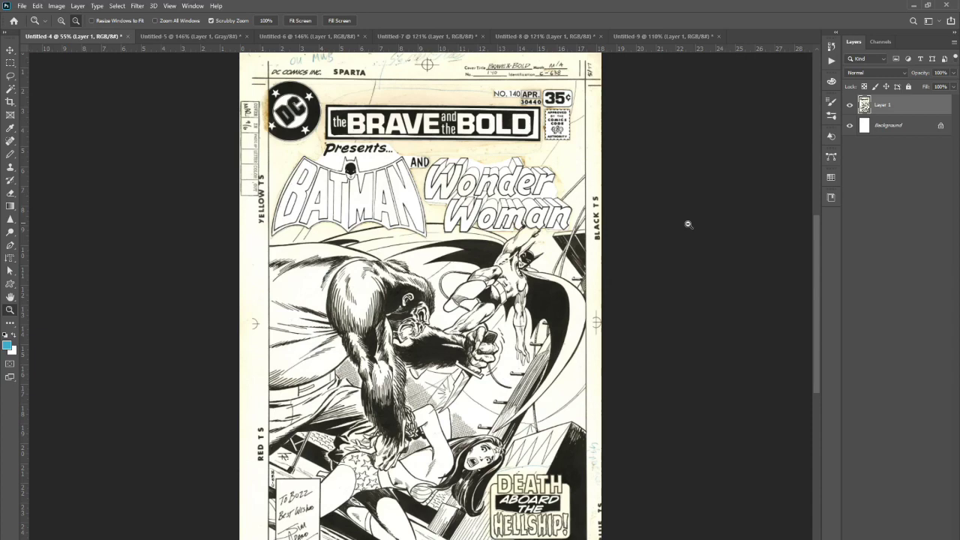
{"action": "scroll", "coordinate": [658, 184], "scroll_direction": "down", "scroll_amount": 1}
{"action": "scroll", "coordinate": [658, 185], "scroll_direction": "up", "scroll_amount": 2}
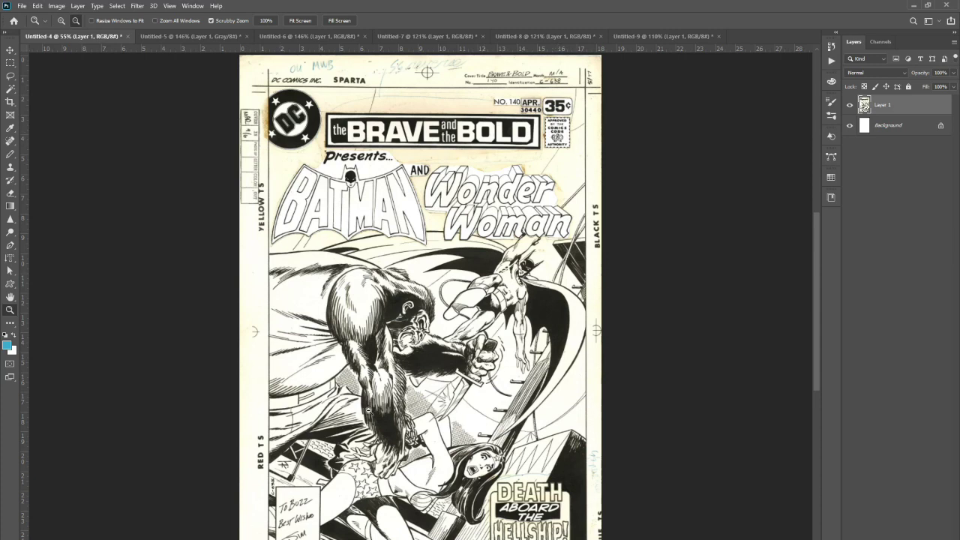
{"action": "scroll", "coordinate": [546, 515], "scroll_direction": "down", "scroll_amount": 1}
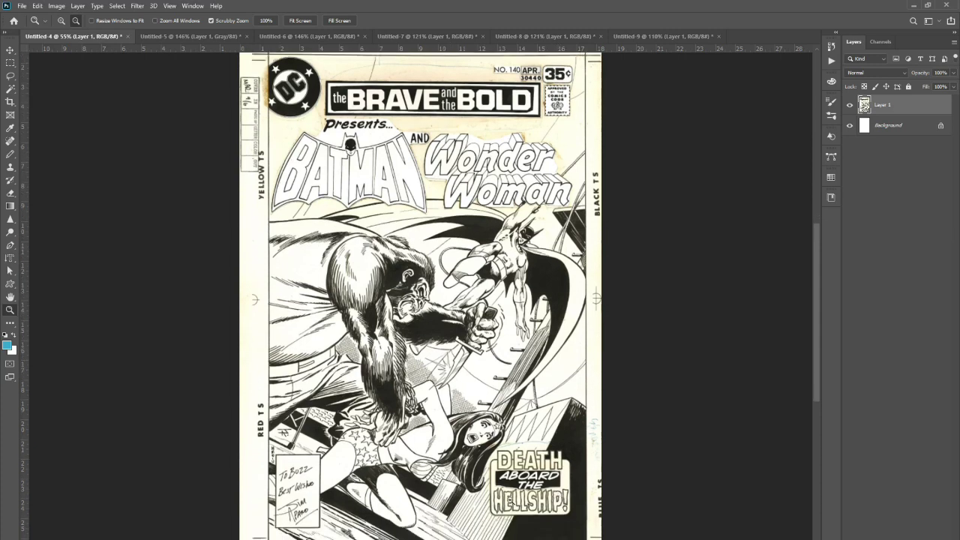
{"action": "scroll", "coordinate": [346, 382], "scroll_direction": "up", "scroll_amount": 1}
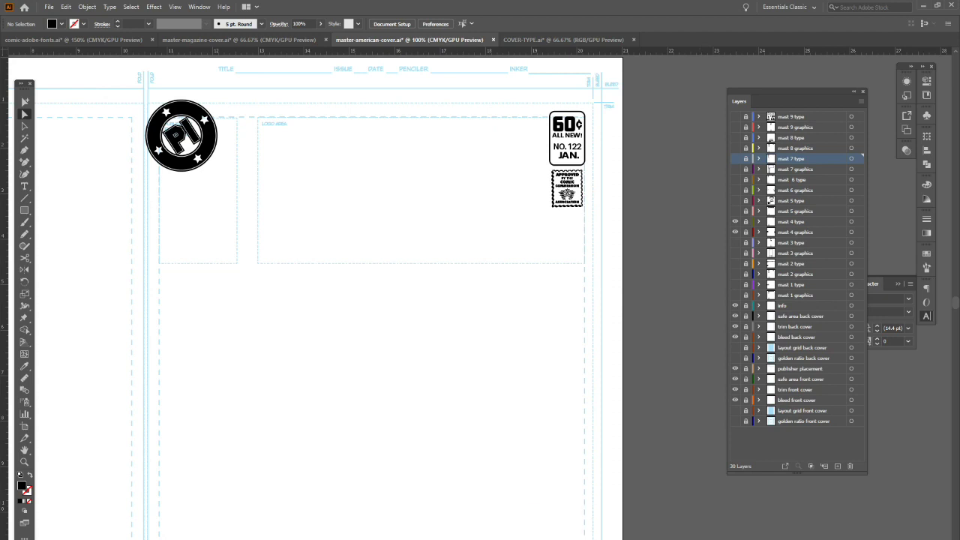
{"action": "left_click", "coordinate": [574, 525]}
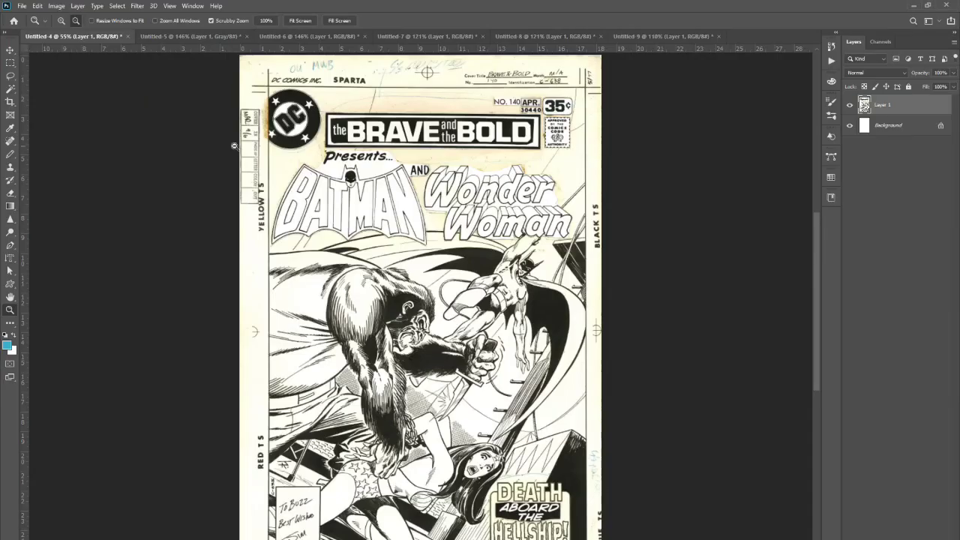
Step: Check the next reference cover in Photoshop and display the mast 5 graphics and type layers in master-american-cover.ai instead of mast 4
{"action": "left_click", "coordinate": [139, 35]}
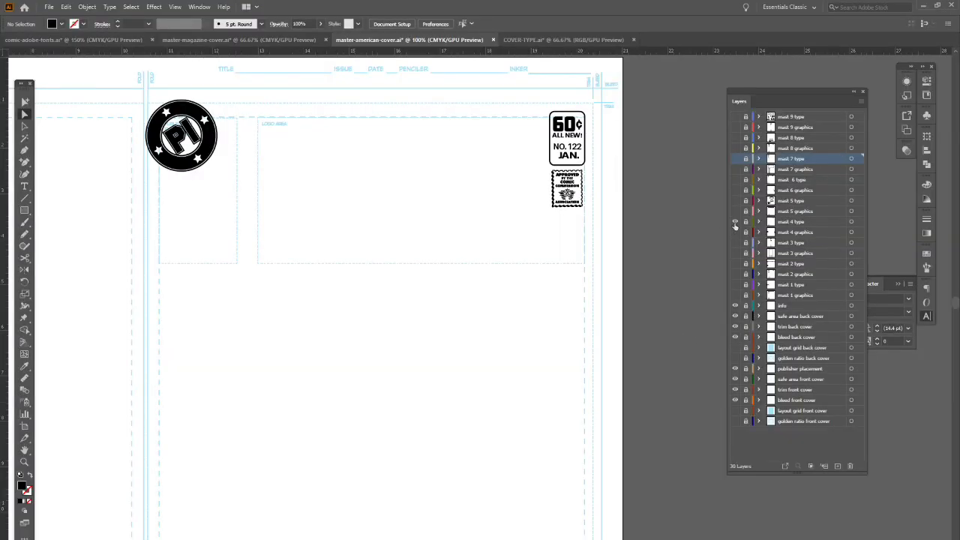
{"action": "left_click", "coordinate": [735, 221]}
{"action": "left_click", "coordinate": [735, 211]}
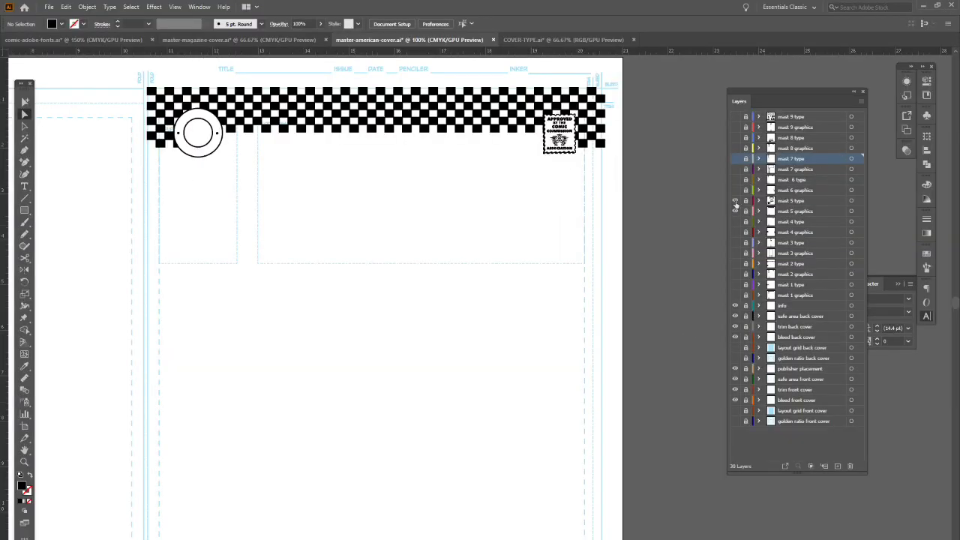
{"action": "left_click", "coordinate": [736, 200]}
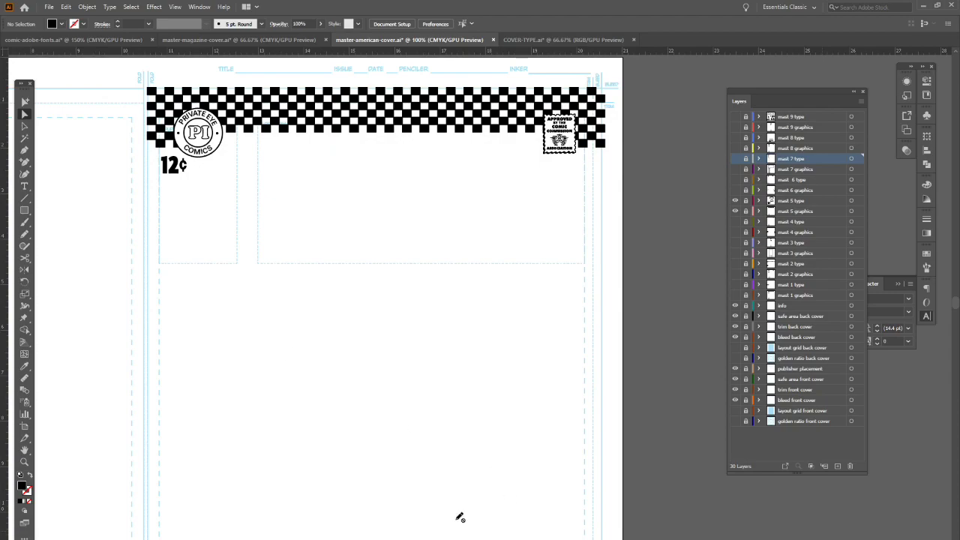
Step: Compare the Kamandi reference cover in Photoshop with the mast 6 layers in master-american-cover.ai, and bring up the Untitled-7 reference cover
{"action": "key", "text": "alt+Tab"}
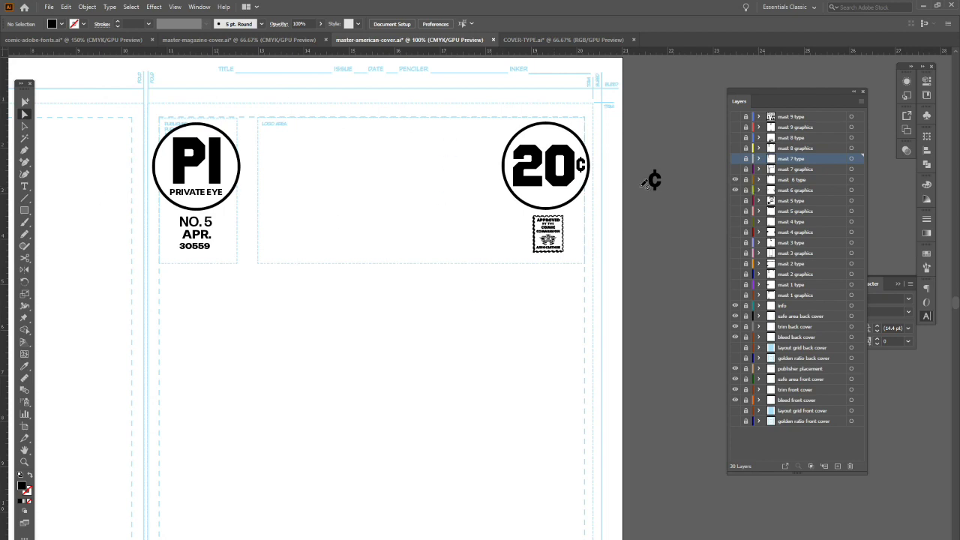
{"action": "left_click", "coordinate": [24, 126]}
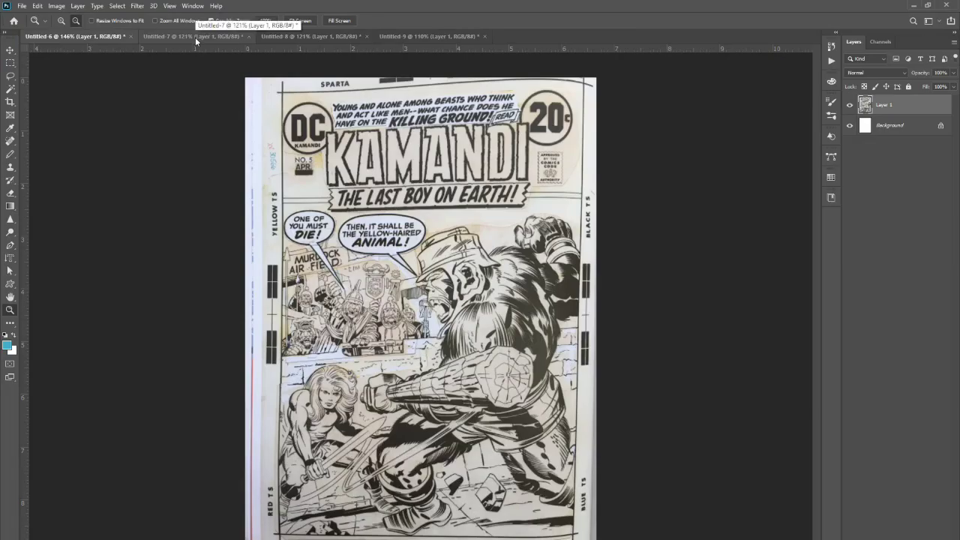
{"action": "left_click", "coordinate": [195, 37]}
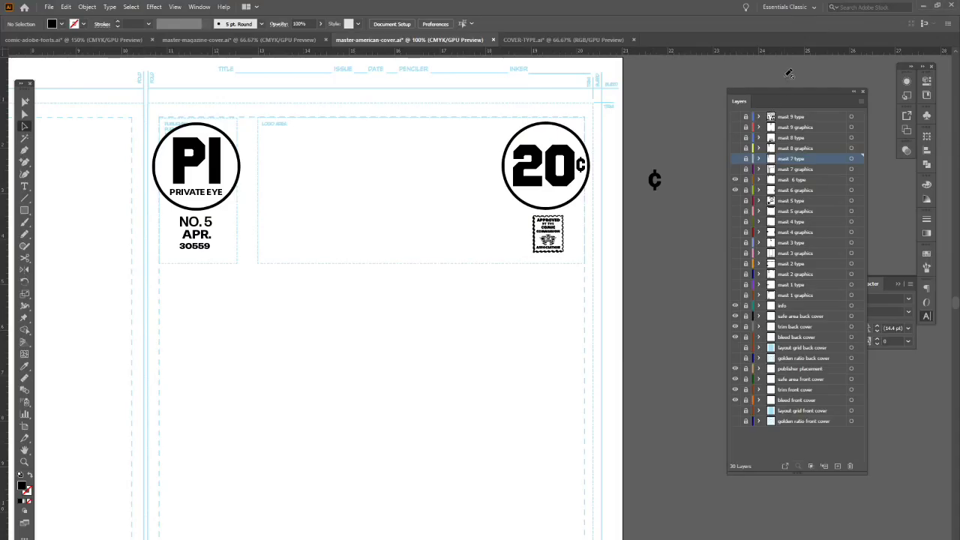
Step: Display the mast 7 graphics and type layers in master-american-cover.ai instead of mast 6 and look over the Suspense banner and circular frames
{"action": "left_click_drag", "start_coordinate": [736, 191], "coordinate": [736, 159]}
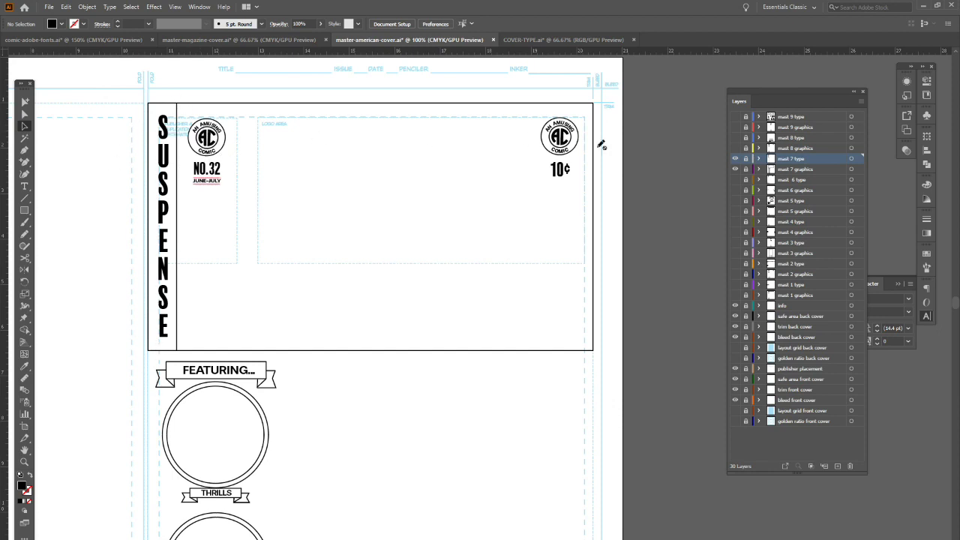
{"action": "scroll", "coordinate": [414, 212], "scroll_direction": "down", "scroll_amount": 1}
{"action": "scroll", "coordinate": [304, 351], "scroll_direction": "down", "scroll_amount": 3}
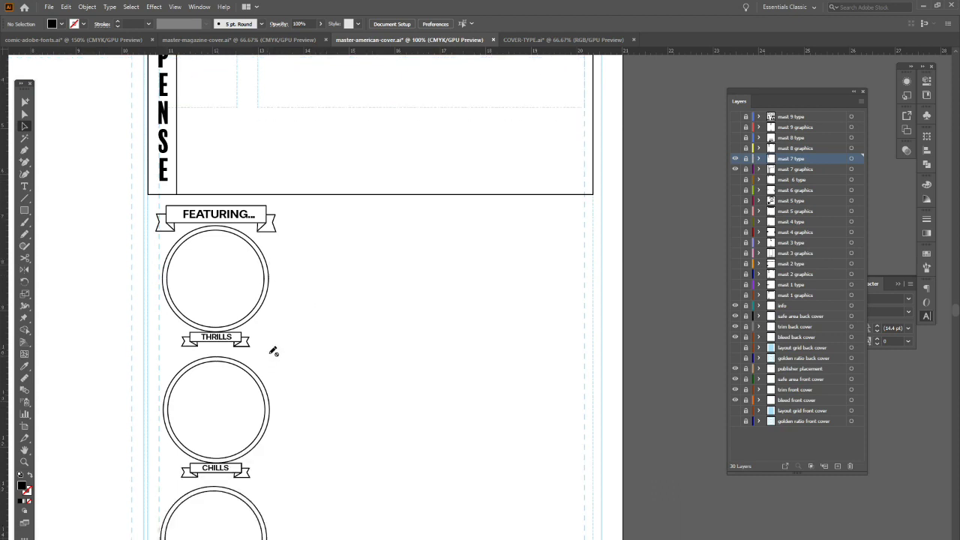
{"action": "scroll", "coordinate": [280, 328], "scroll_direction": "up", "scroll_amount": 5}
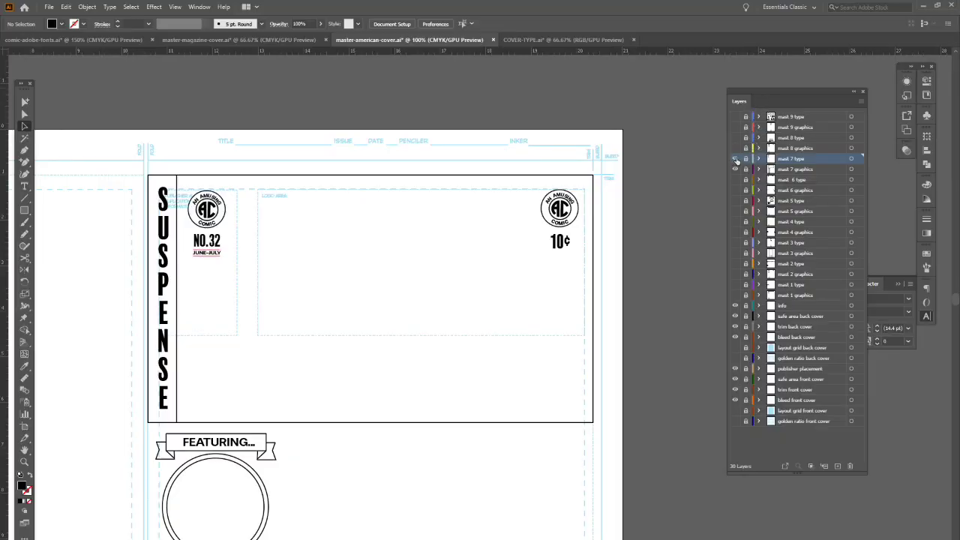
Step: Display the mast 8 graphics and type layers instead of mast 7, and check the Ghostly Haunts and Untitled-9 reference covers in Photoshop
{"action": "left_click_drag", "start_coordinate": [736, 159], "coordinate": [735, 138]}
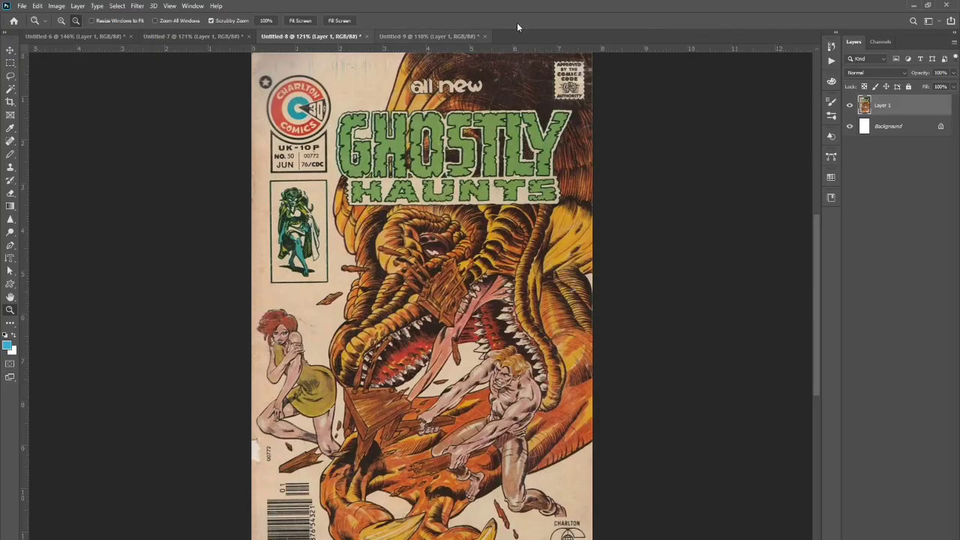
{"action": "left_click", "coordinate": [466, 38]}
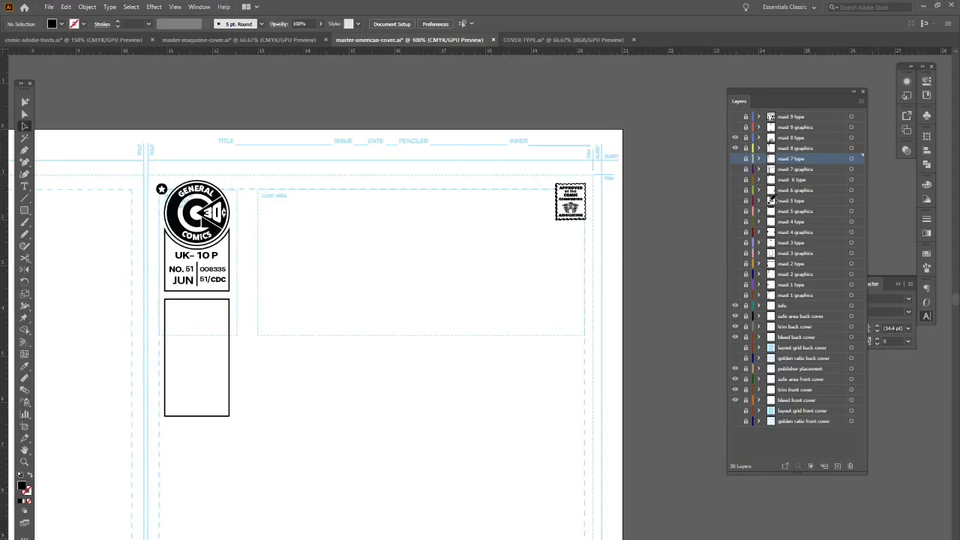
Step: Display the mast 9 graphics and type layers in master-american-cover.ai instead of the mast 8 layers
{"action": "left_click", "coordinate": [735, 142]}
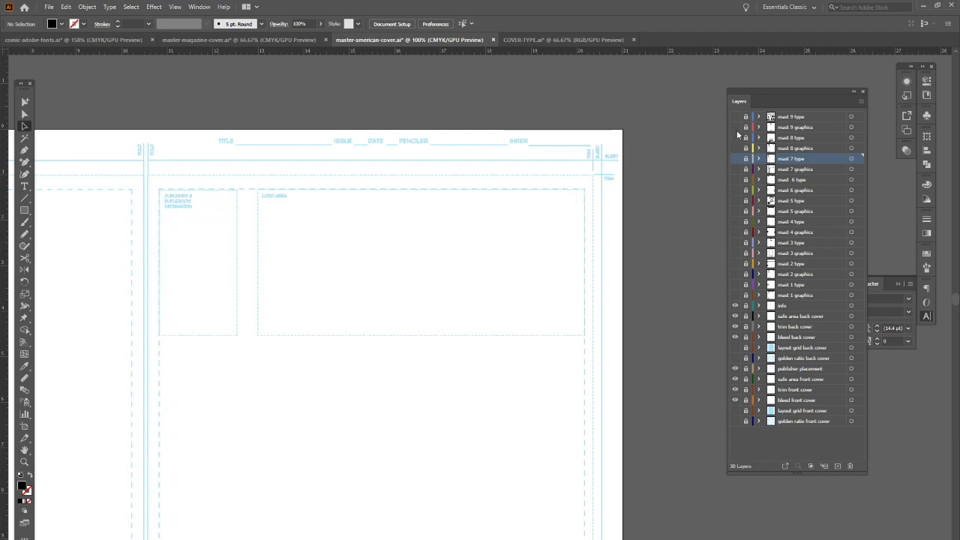
{"action": "left_click", "coordinate": [736, 127]}
{"action": "left_click", "coordinate": [735, 116]}
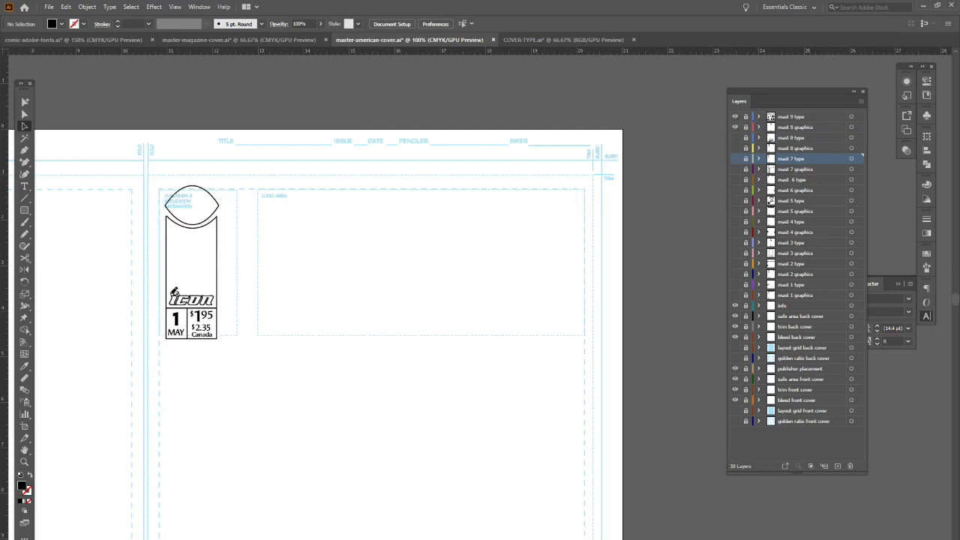